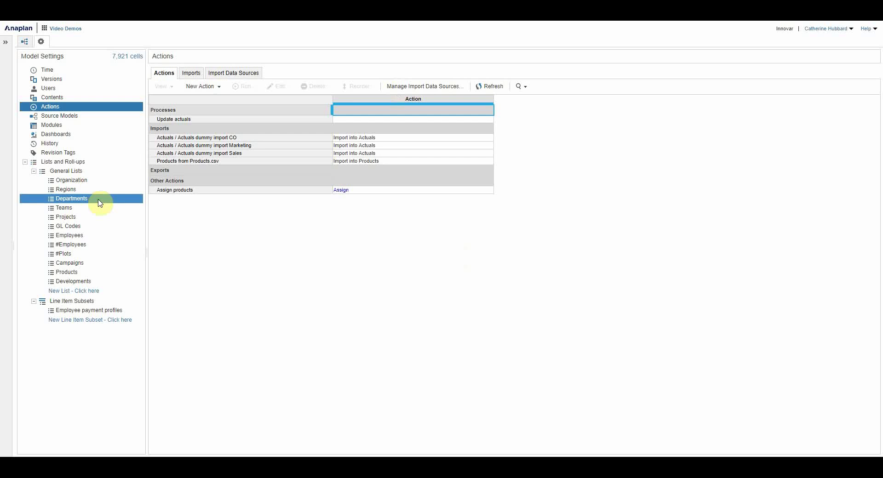
# Confirm in the #Plots Configure tab that Developments is the parent, then review the Developments list.
pyautogui.click(85, 256)
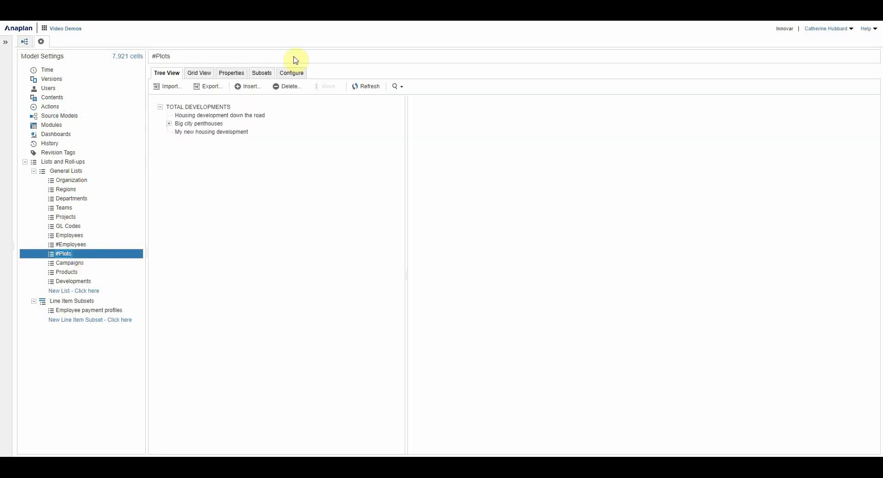
pyautogui.click(289, 73)
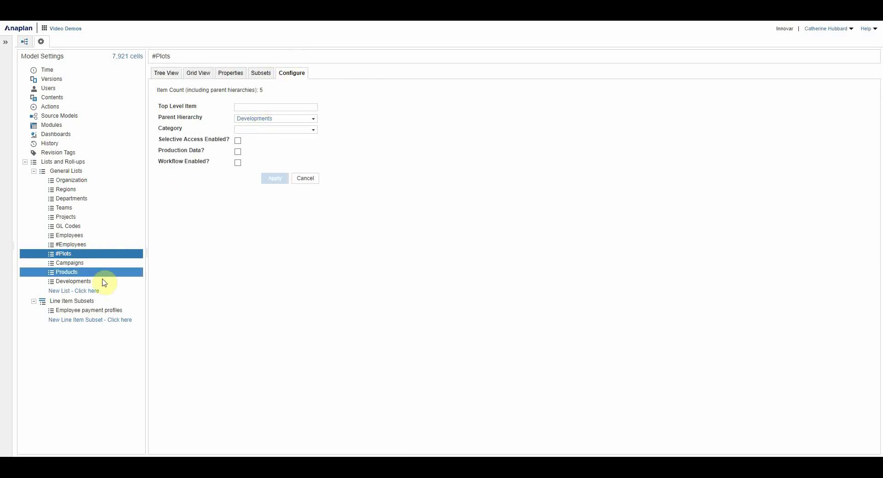
pyautogui.click(105, 282)
pyautogui.click(269, 123)
pyautogui.click(260, 116)
pyautogui.click(257, 124)
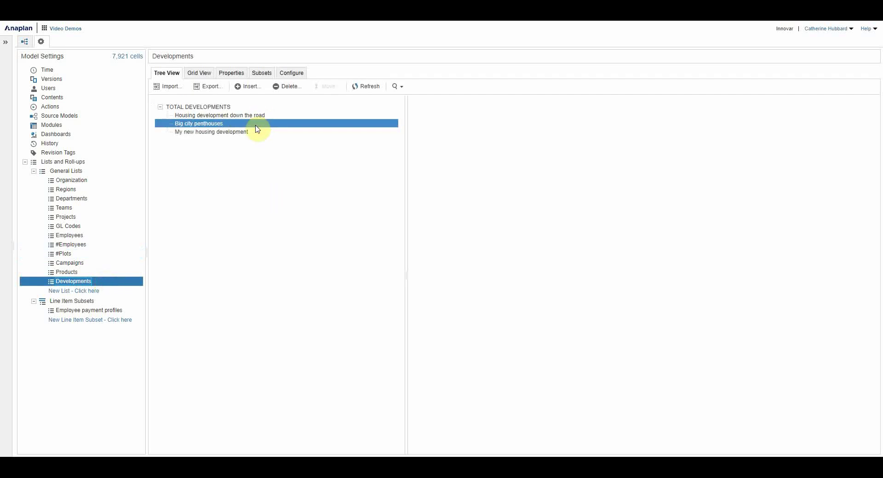
pyautogui.click(248, 144)
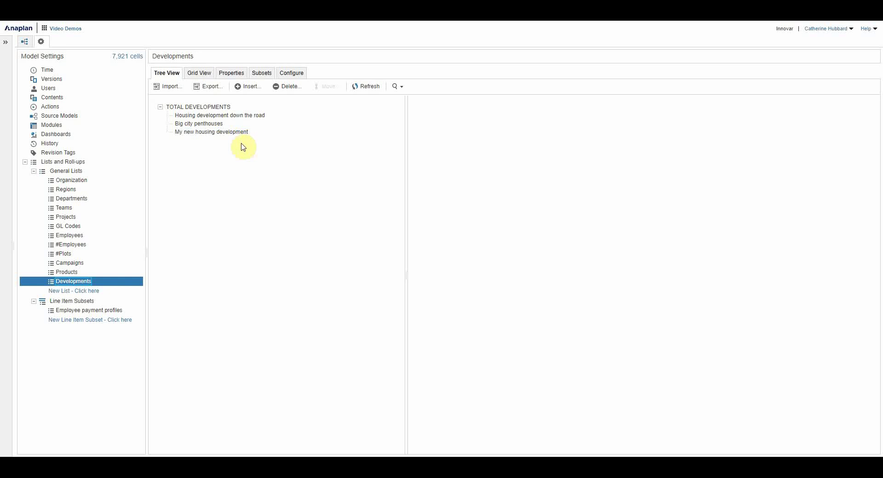
pyautogui.click(243, 124)
pyautogui.click(247, 146)
pyautogui.click(242, 134)
pyautogui.click(242, 139)
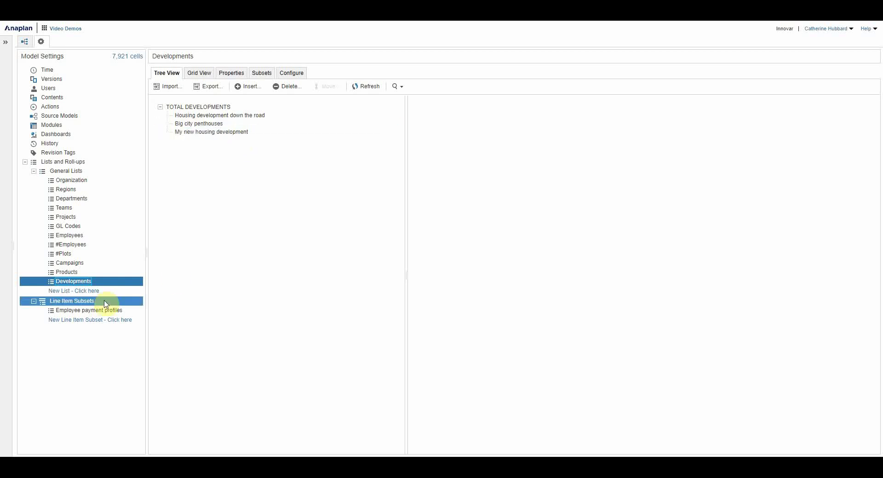
# Back in the #Plots tree, expand Big city penthouses and select Plot 1.
pyautogui.click(64, 254)
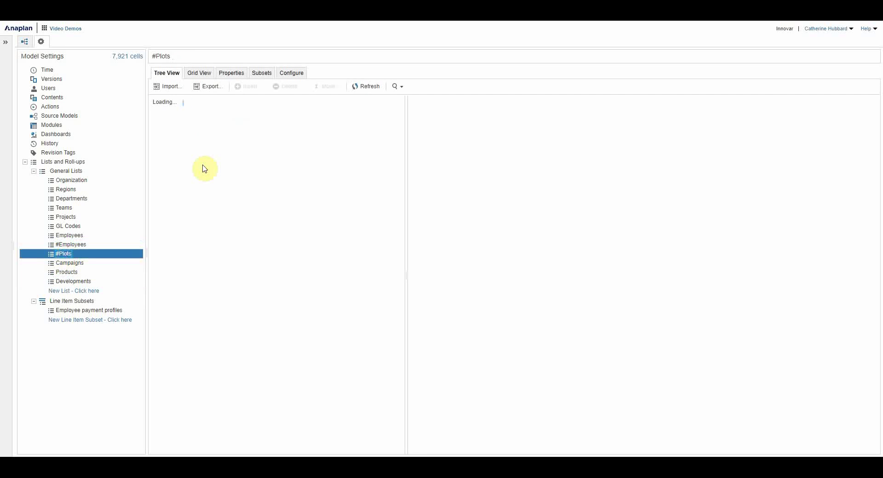
pyautogui.click(170, 124)
pyautogui.click(197, 132)
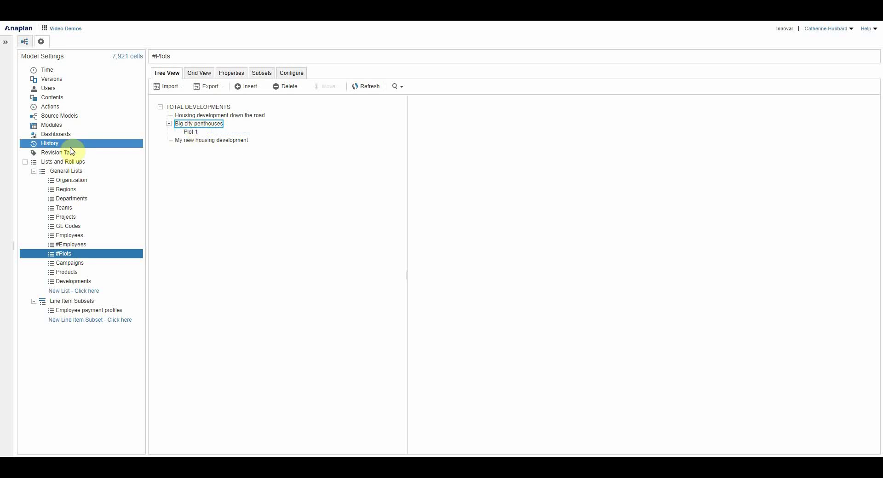
# From General Lists, open the Create new plots dashboard from the Contents panel, then collapse it.
pyautogui.click(72, 172)
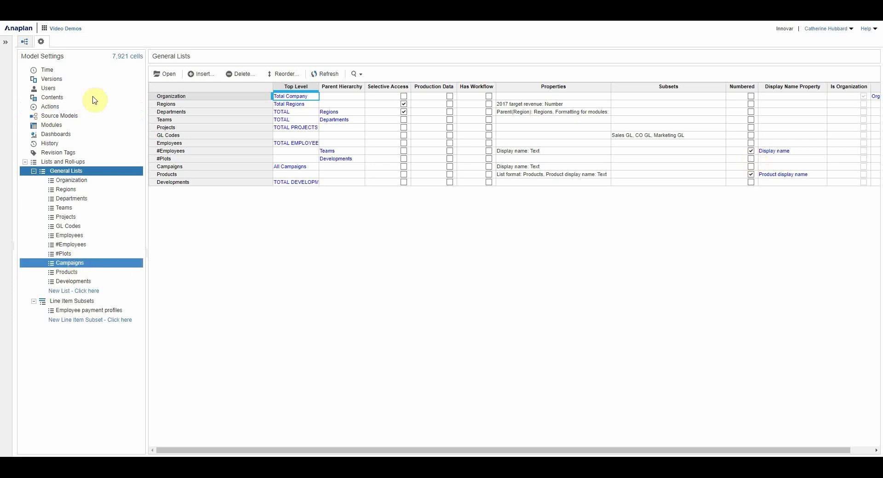
pyautogui.click(8, 42)
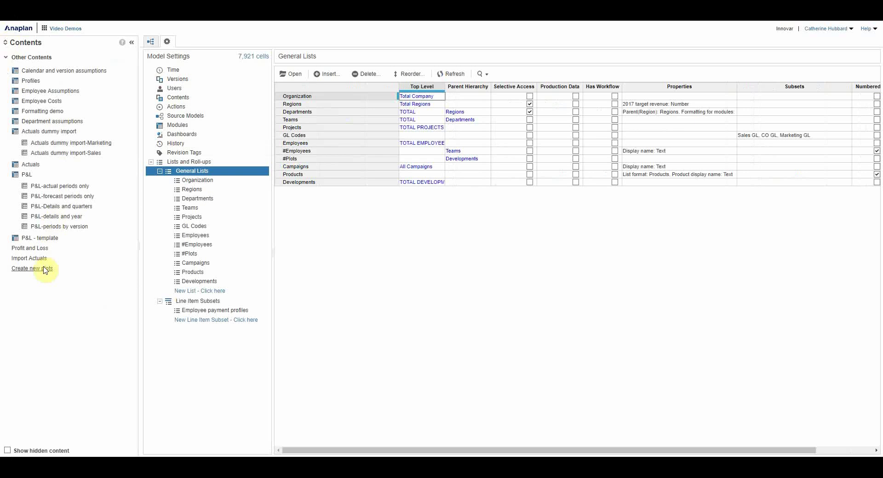
pyautogui.click(41, 269)
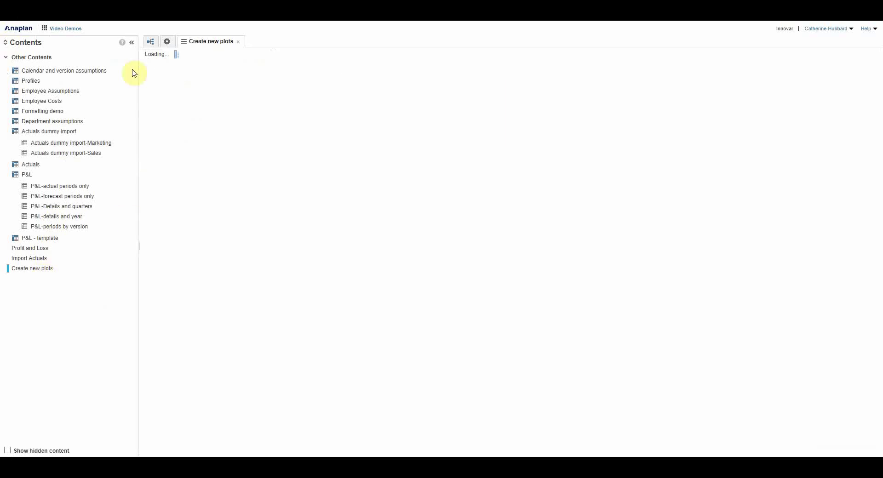
pyautogui.click(132, 45)
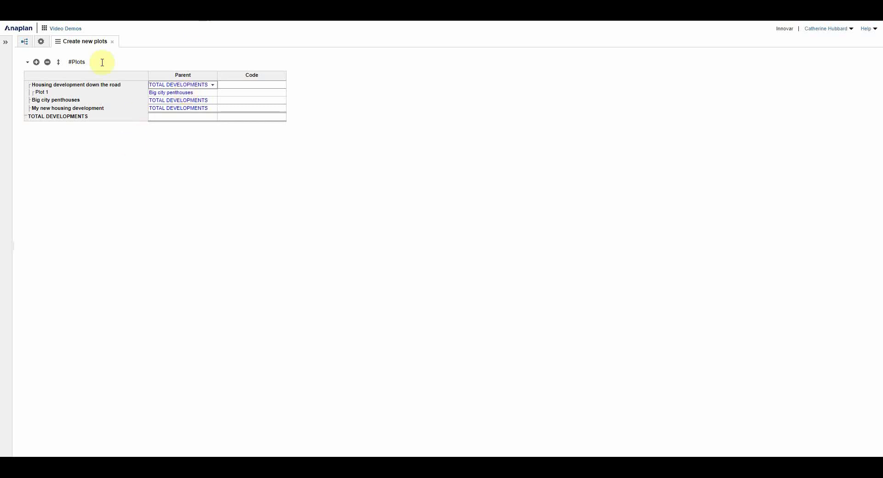
# In Dashboard Designer, limit the #Plots grid menu to Edit - Insert only and save.
pyautogui.click(58, 43)
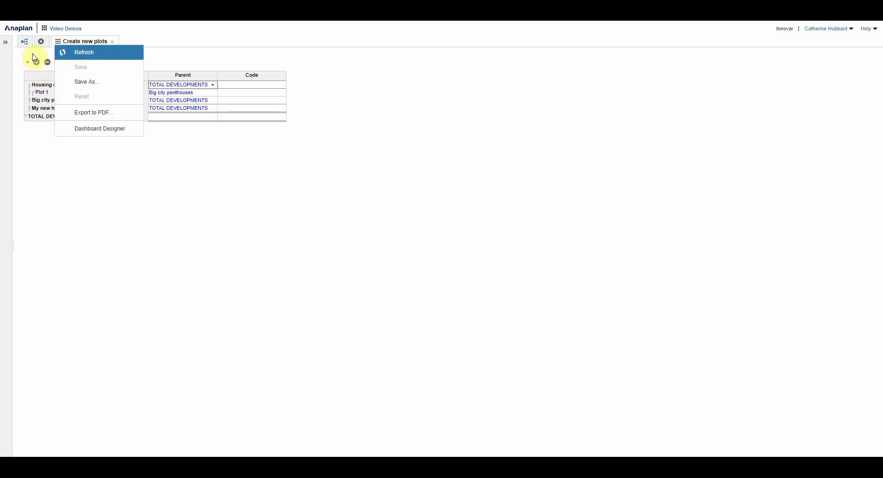
pyautogui.click(88, 129)
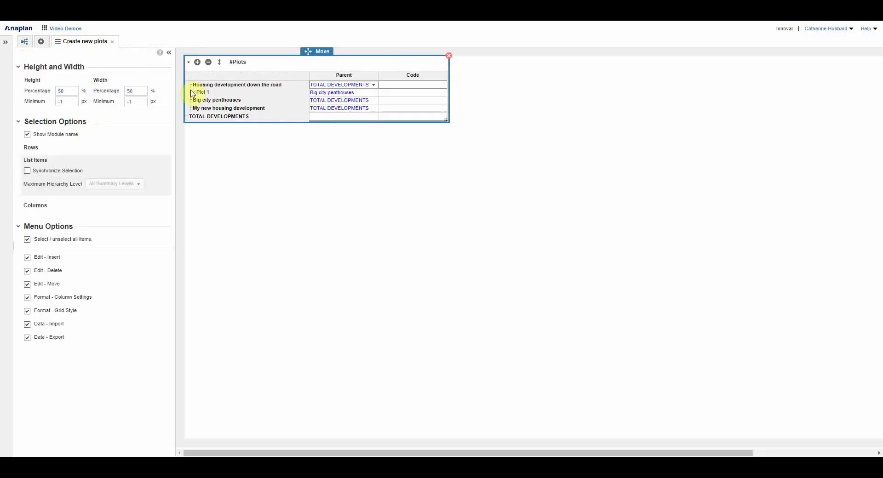
pyautogui.click(28, 239)
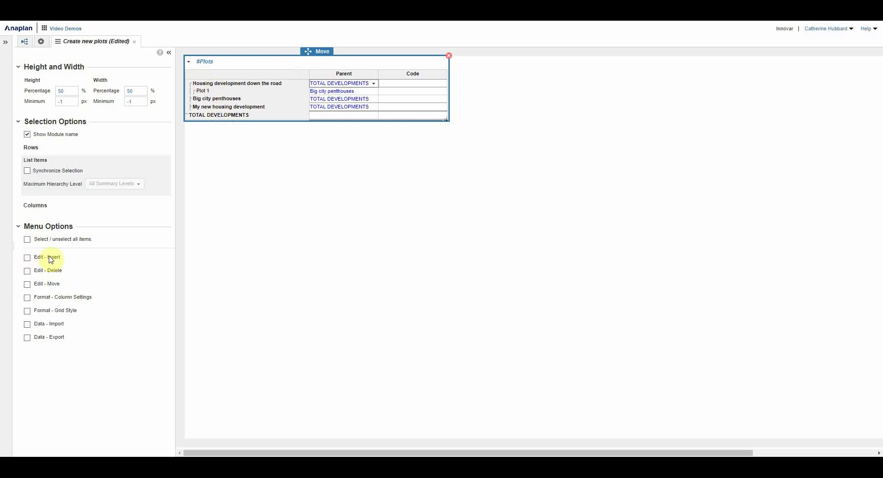
pyautogui.click(28, 259)
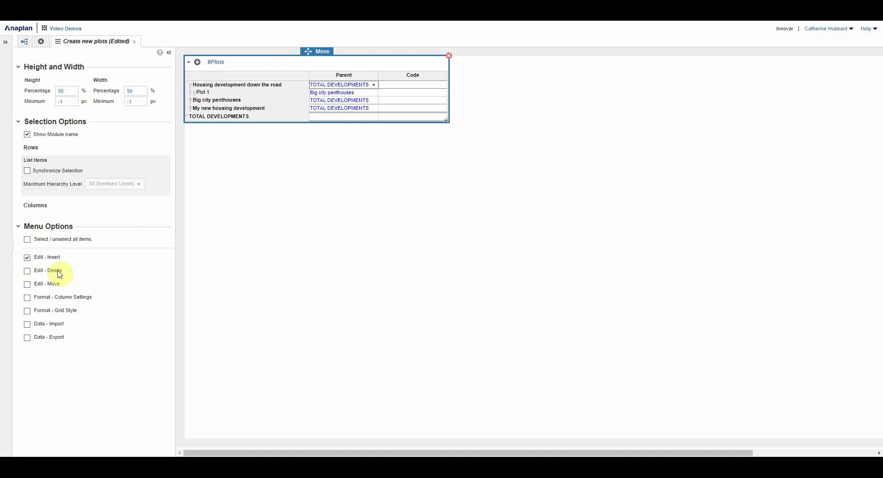
pyautogui.click(58, 42)
pyautogui.click(97, 144)
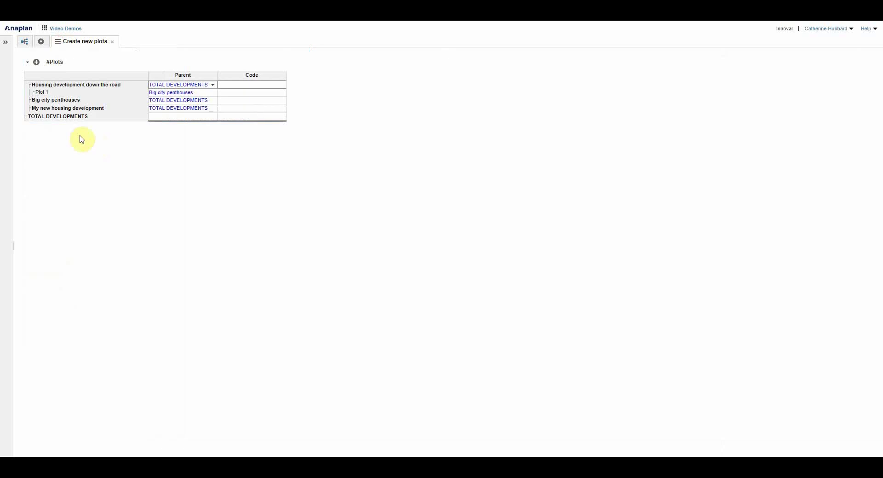
# Insert Plot 2, Plot 3 and Plot 4 as children of Big city penthouses.
pyautogui.click(48, 101)
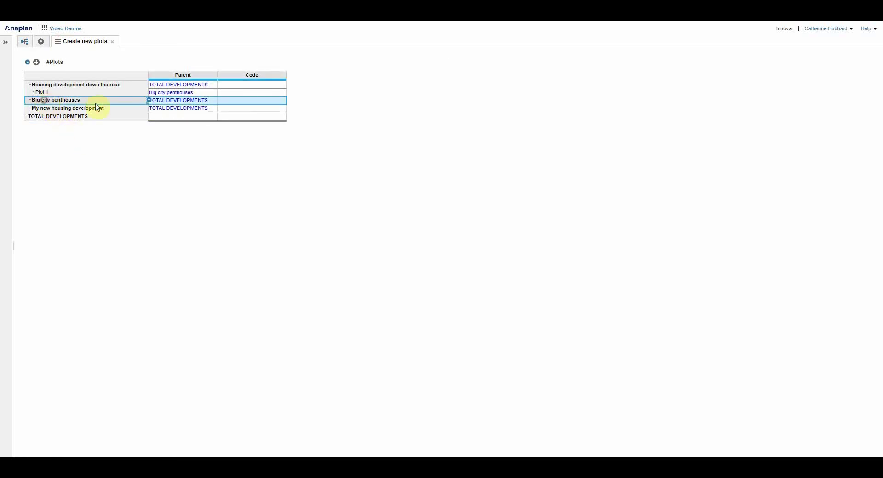
pyautogui.click(37, 63)
pyautogui.write('Plot 2 ')
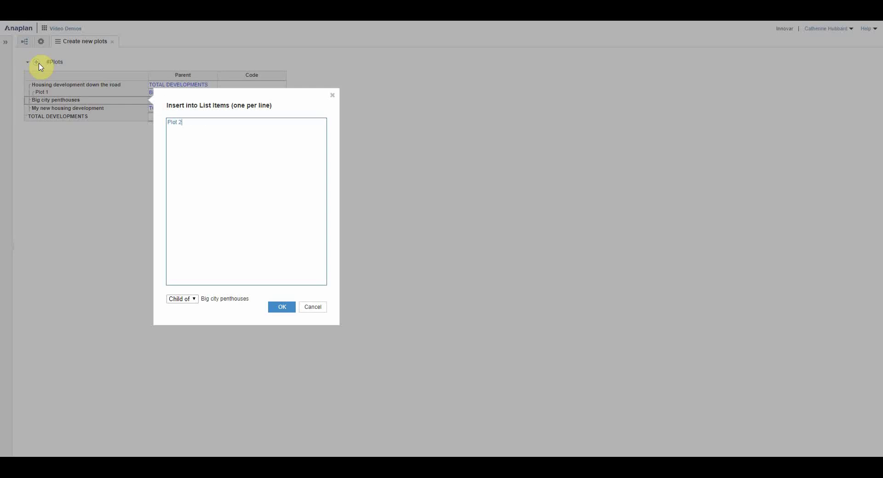
pyautogui.write('Plot')
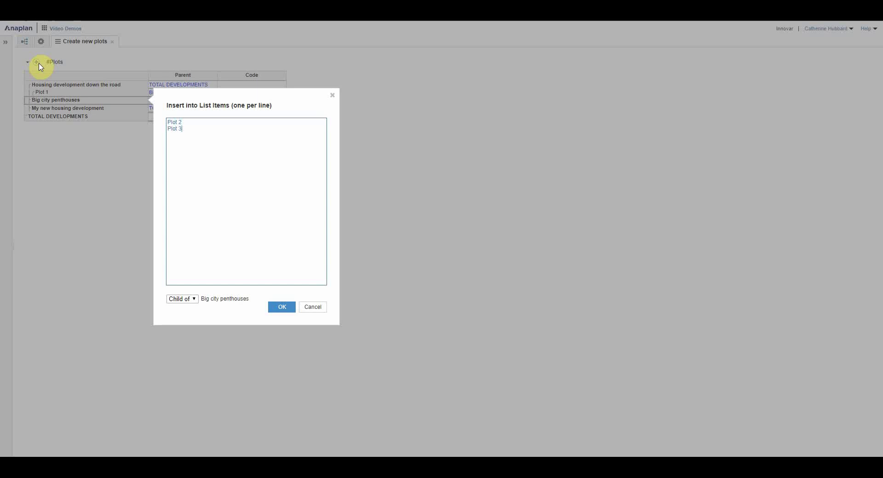
pyautogui.write(' 3')
pyautogui.press('Return')
pyautogui.write('Plot 4')
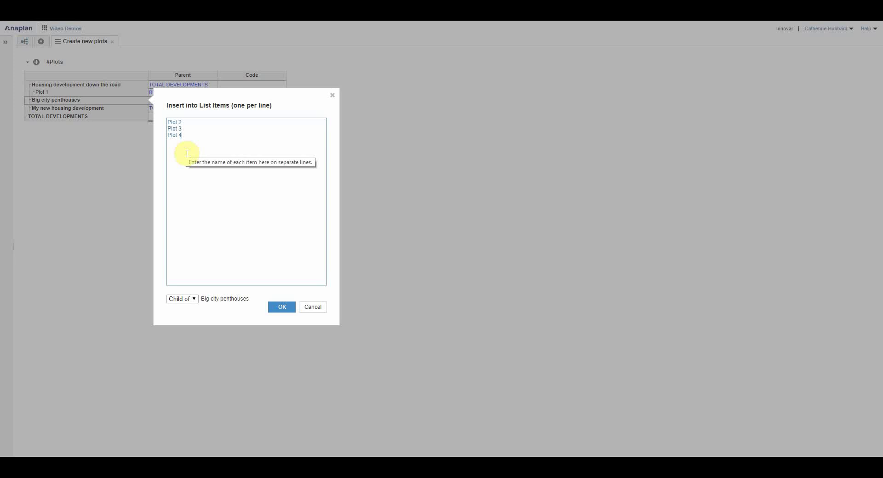
pyautogui.click(283, 307)
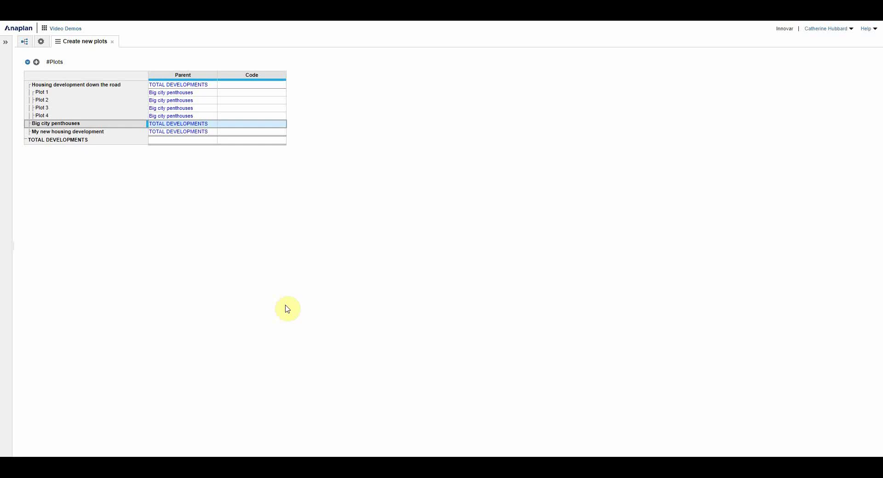
# Insert Plot 1 as a child of My new housing development.
pyautogui.click(44, 133)
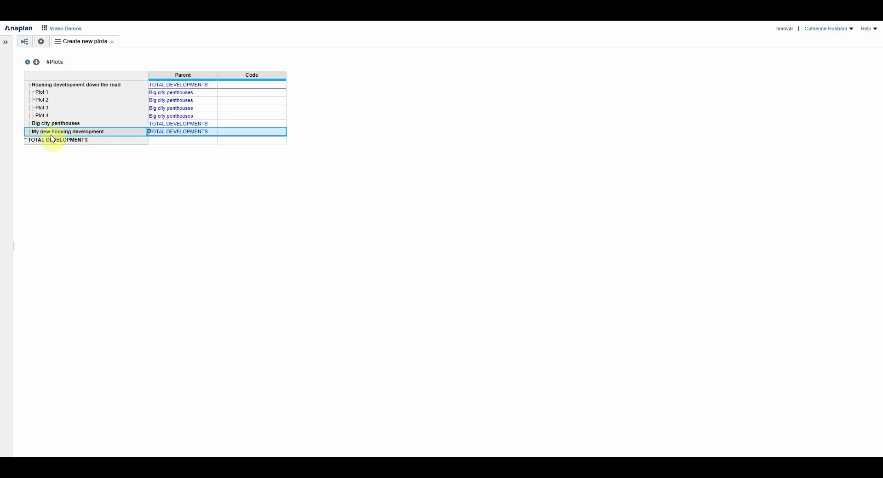
pyautogui.click(37, 62)
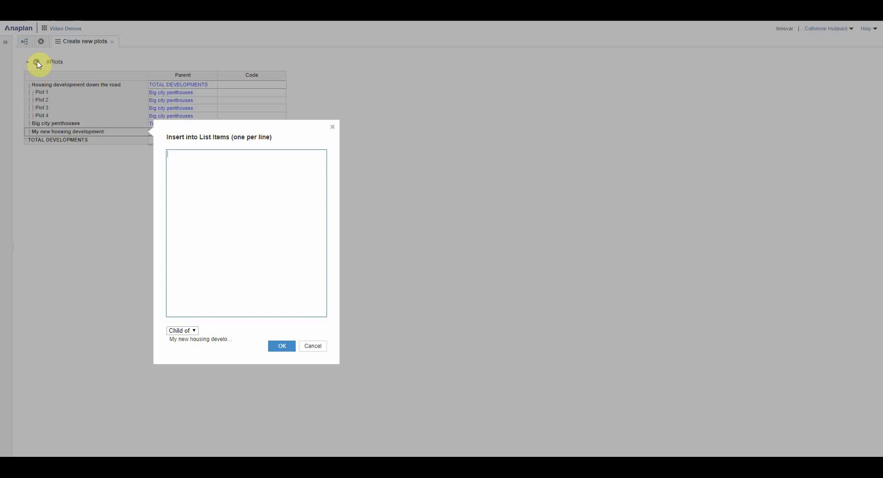
pyautogui.write('Plot 1')
pyautogui.click(276, 348)
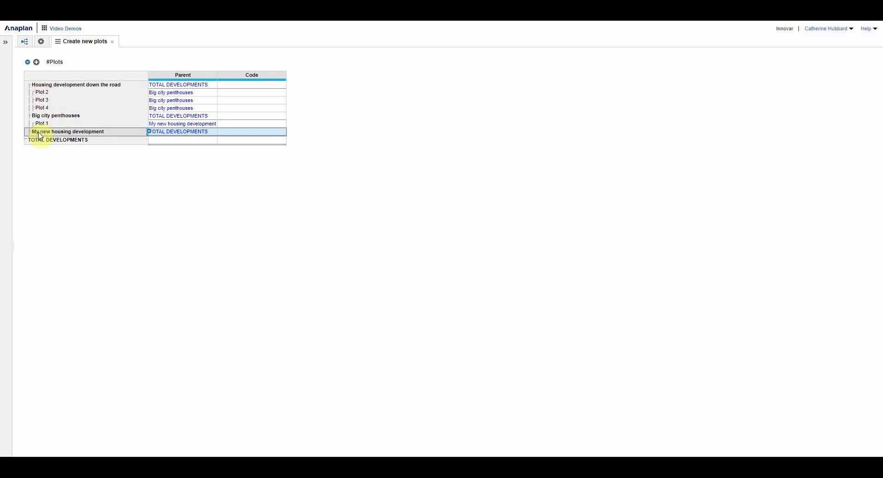
# Insert 'My new housing development Plot 2' under My new housing development, replacing a mistyped name.
pyautogui.click(36, 63)
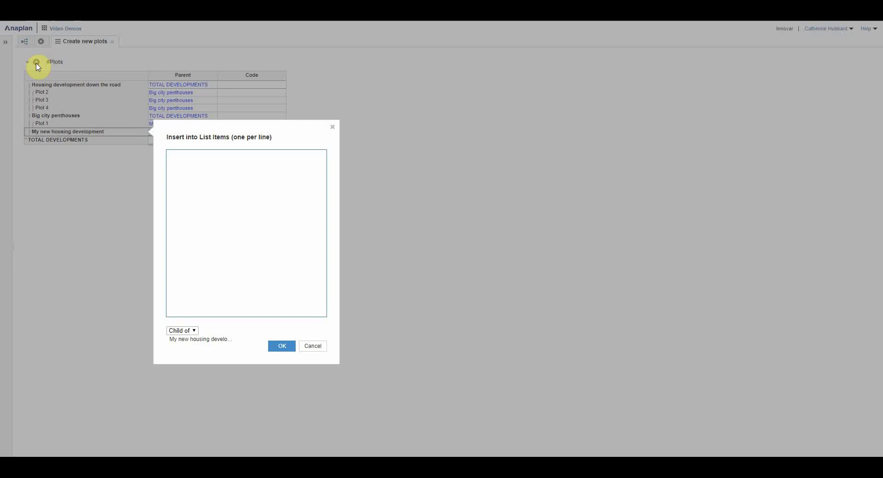
pyautogui.write('Big house')
pyautogui.press('BackSpace')
pyautogui.press('BackSpace')
pyautogui.press('BackSpace')
pyautogui.press('BackSpace')
pyautogui.press('BackSpace')
pyautogui.press('BackSpace')
pyautogui.press('BackSpace')
pyautogui.press('BackSpace')
pyautogui.press('BackSpace')
pyautogui.press('BackSpace')
pyautogui.write('My new housing development Plot 2')
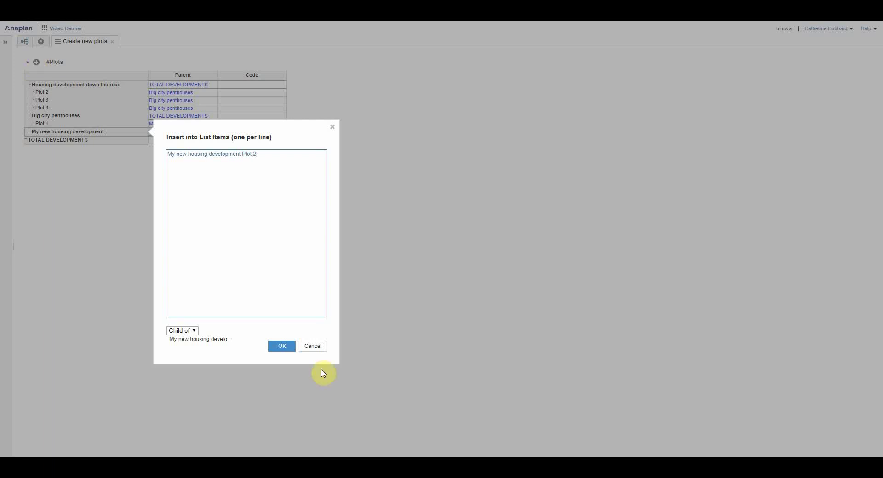
pyautogui.click(281, 346)
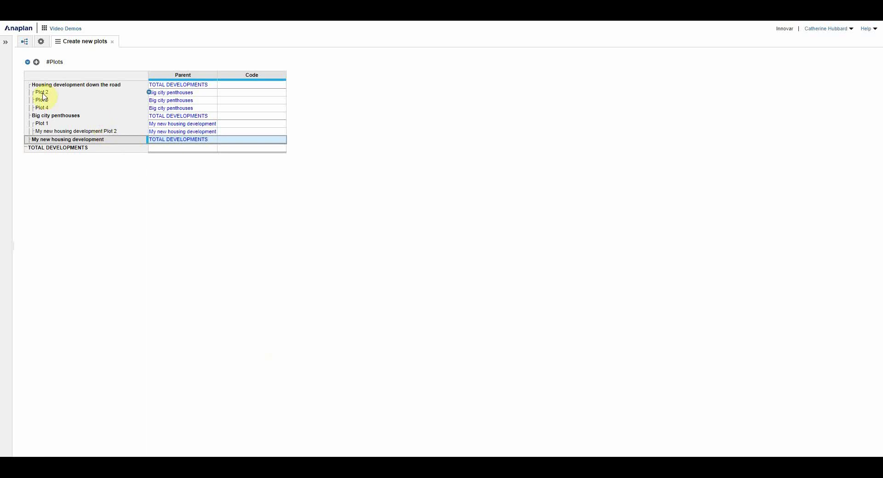
# Delete every plot under Big city penthouses and My new housing development from #Plots.
pyautogui.click(42, 42)
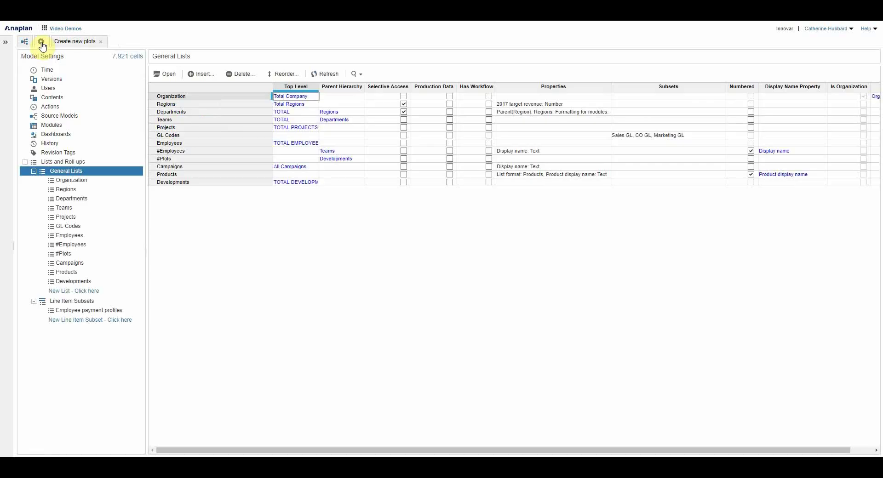
pyautogui.click(70, 255)
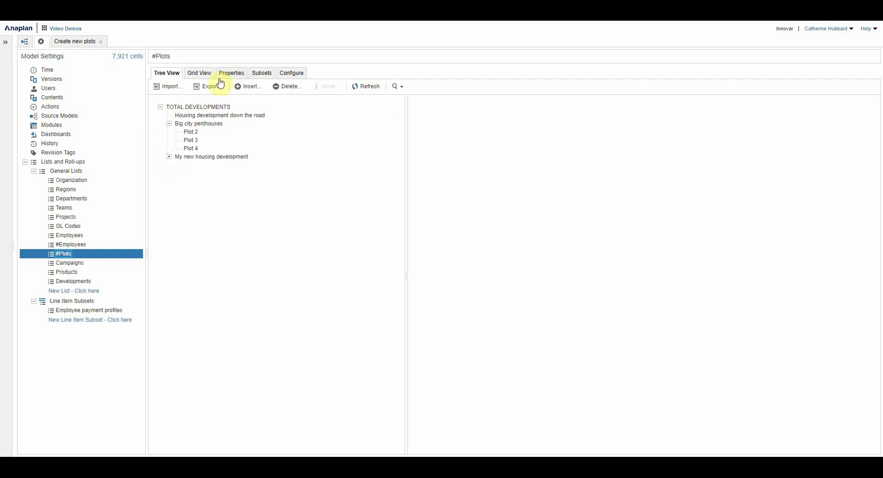
pyautogui.click(287, 87)
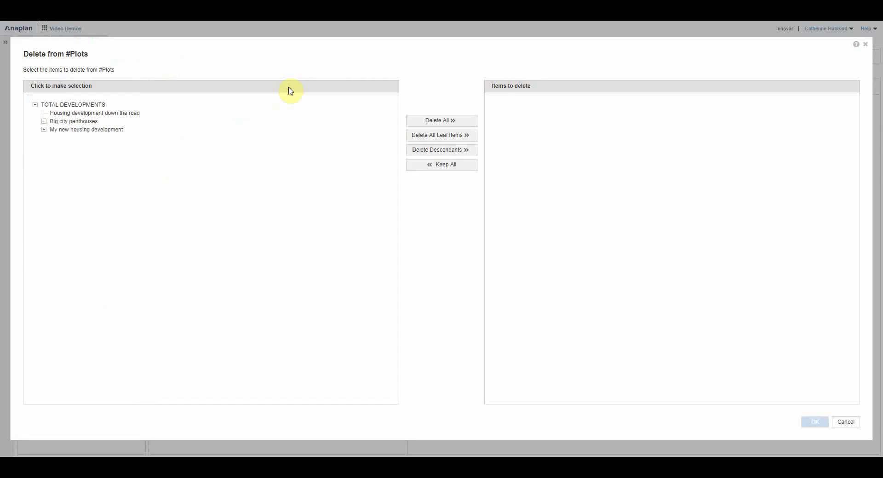
pyautogui.click(43, 122)
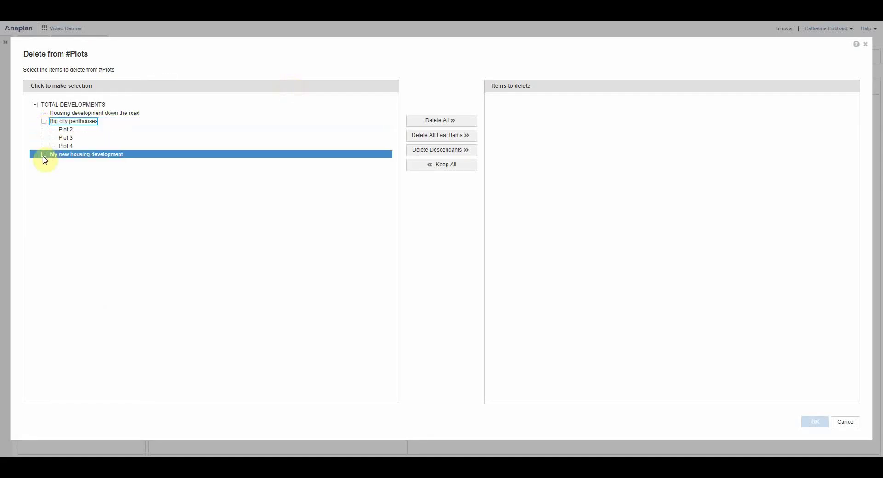
pyautogui.click(44, 154)
pyautogui.click(67, 129)
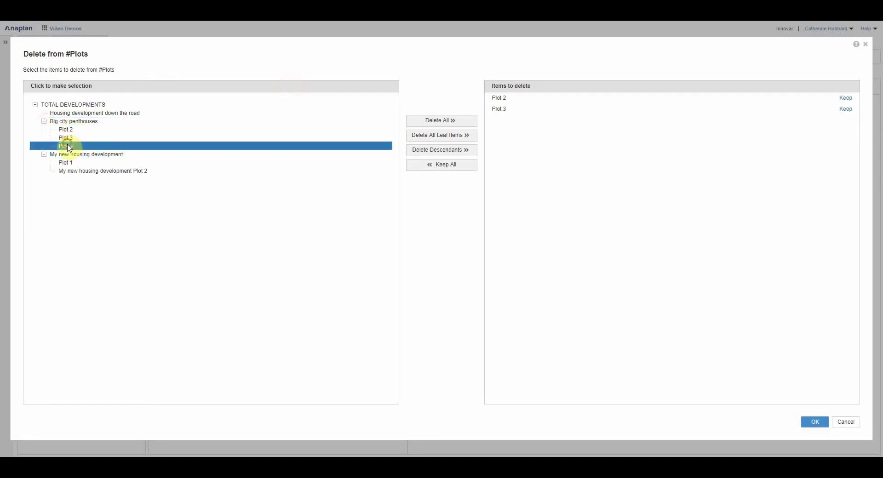
pyautogui.click(66, 163)
pyautogui.click(74, 171)
pyautogui.click(814, 422)
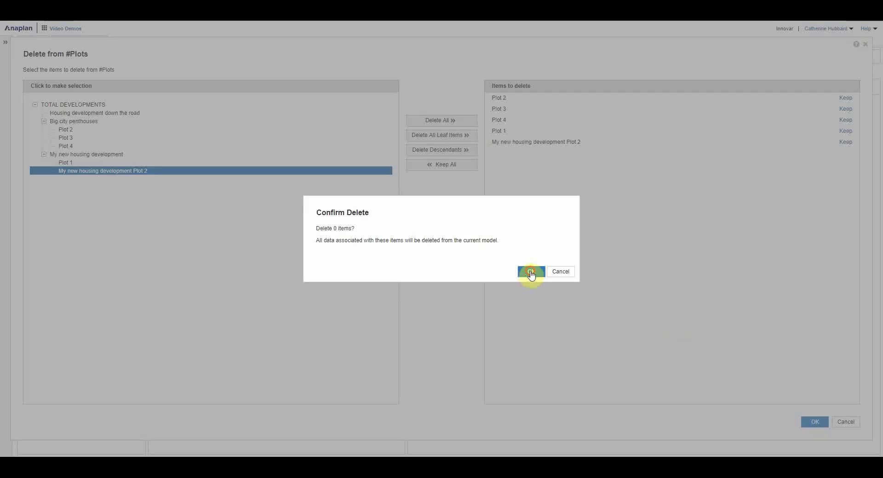
pyautogui.click(529, 273)
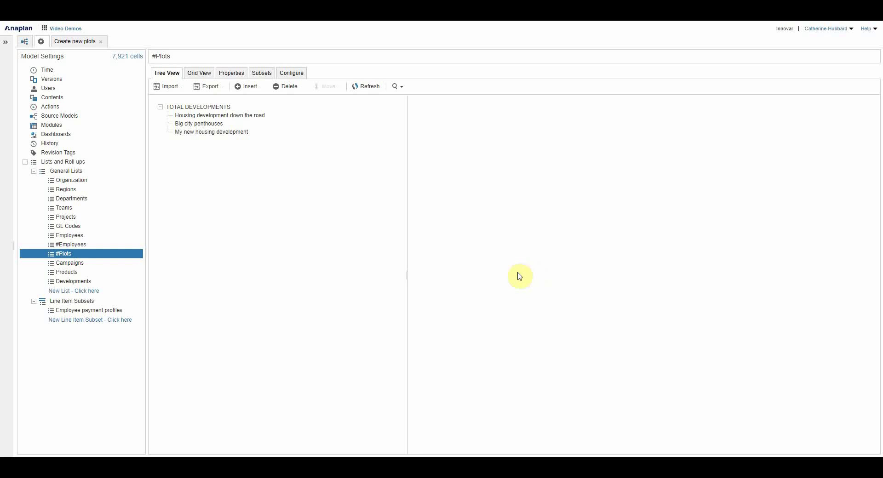
pyautogui.click(299, 123)
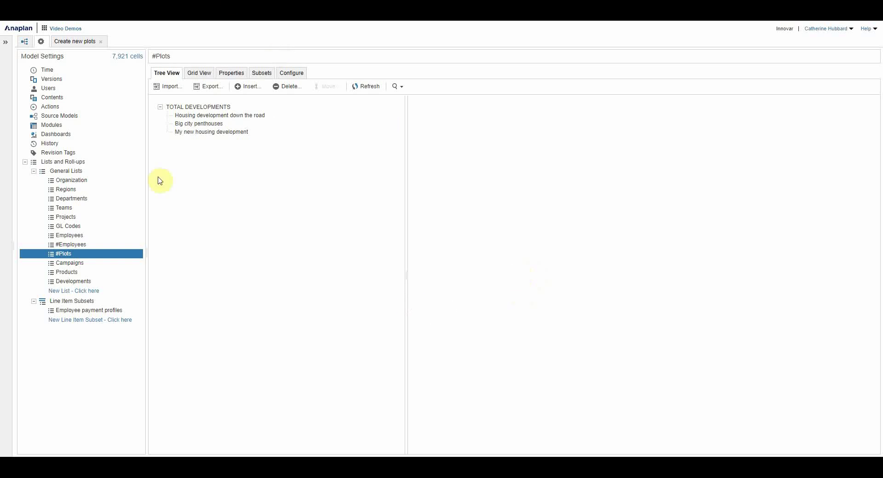
# Tick Numbered for #Plots in General Lists, check its empty Display Name Property choices, and reopen #Plots.
pyautogui.click(66, 173)
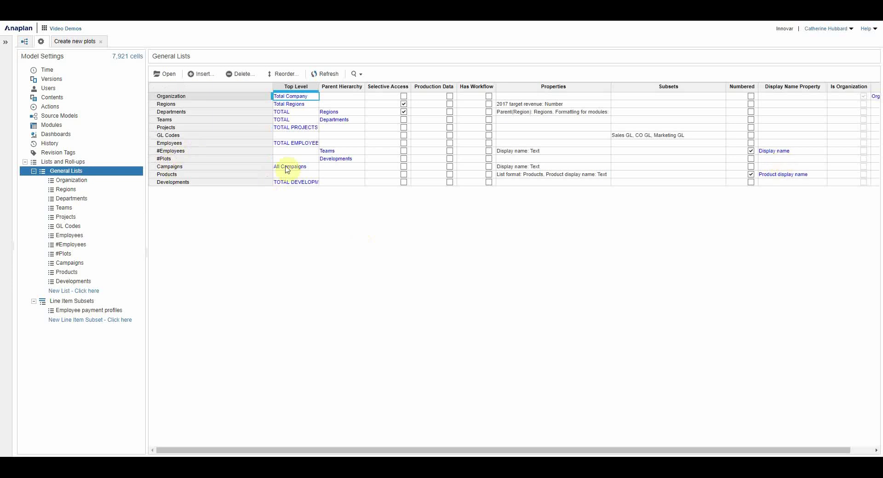
pyautogui.click(750, 159)
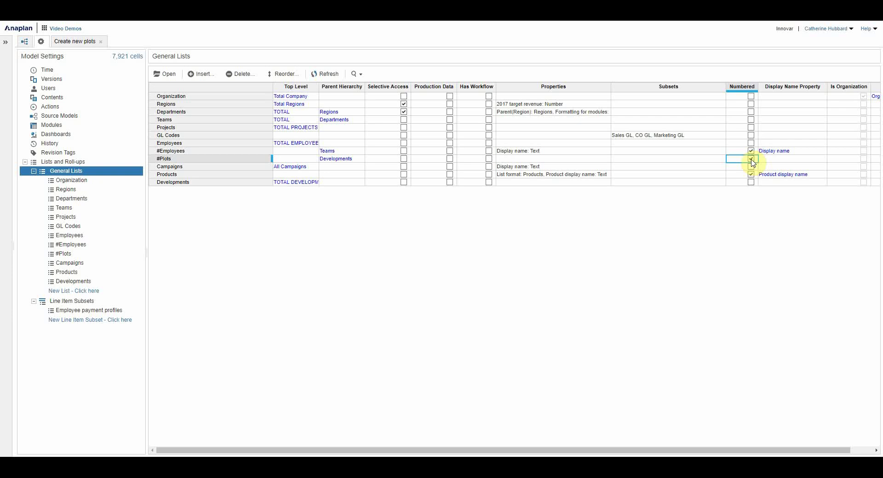
pyautogui.click(787, 159)
pyautogui.click(825, 161)
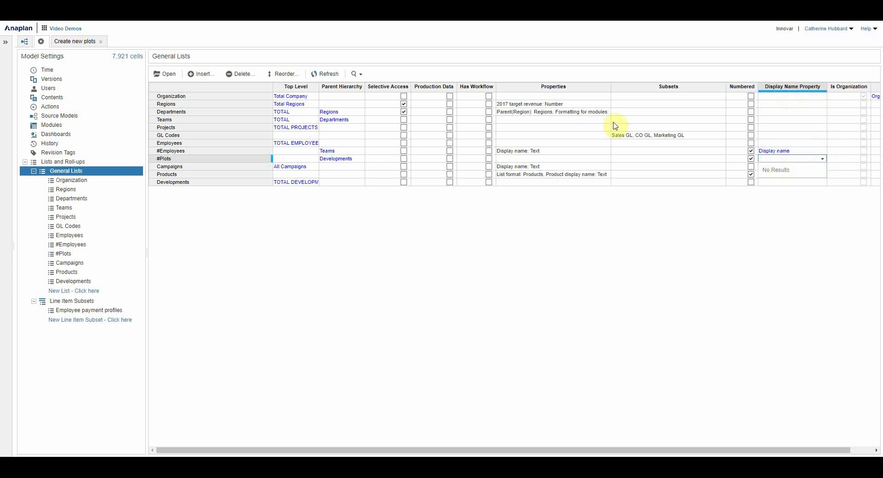
pyautogui.click(67, 256)
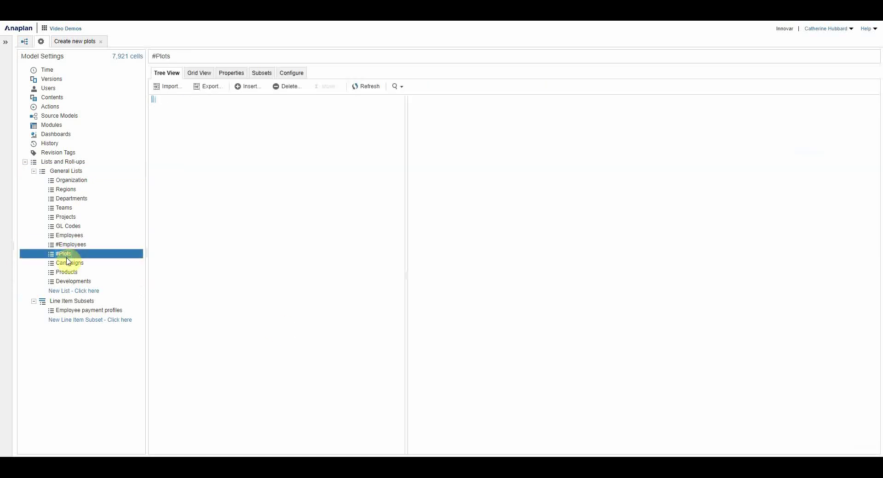
# Add a Display name property to #Plots with Text format.
pyautogui.click(231, 73)
pyautogui.click(201, 88)
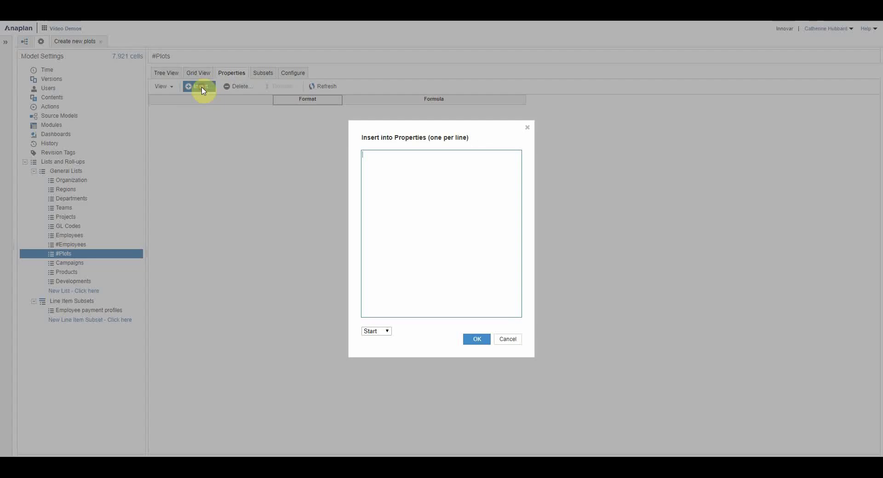
pyautogui.write('Display name')
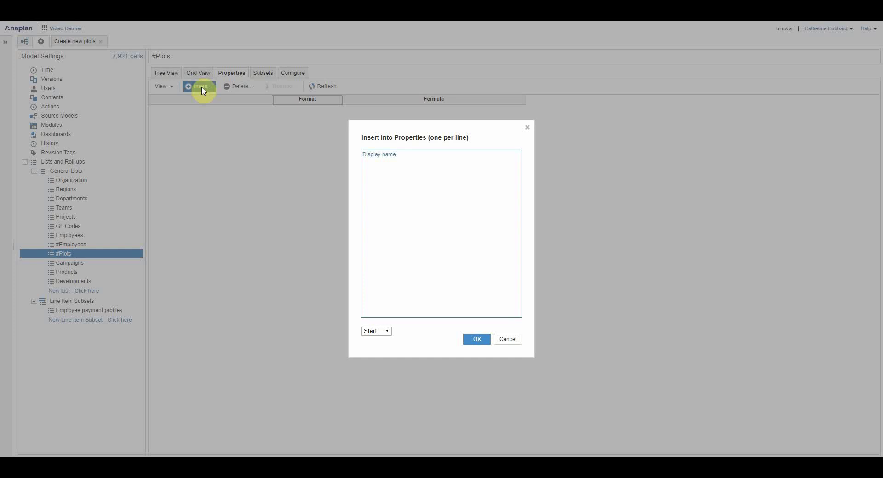
pyautogui.click(479, 345)
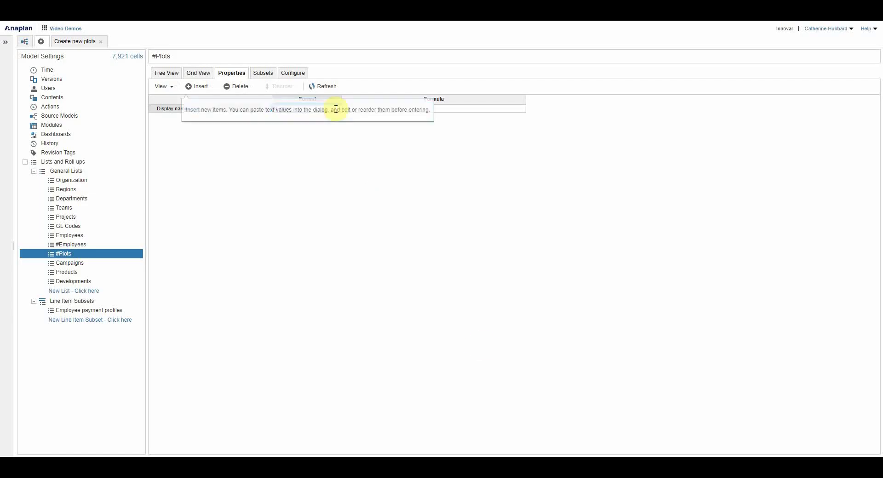
pyautogui.click(339, 110)
pyautogui.click(339, 110)
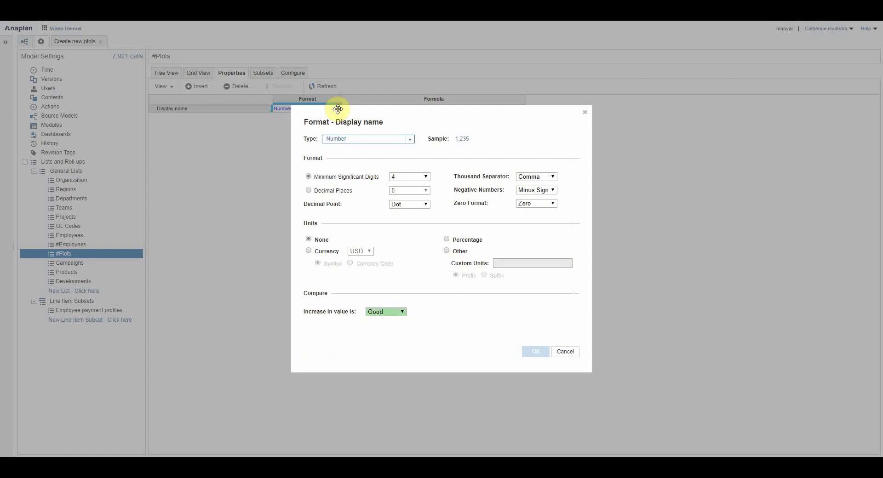
pyautogui.click(409, 139)
pyautogui.click(357, 225)
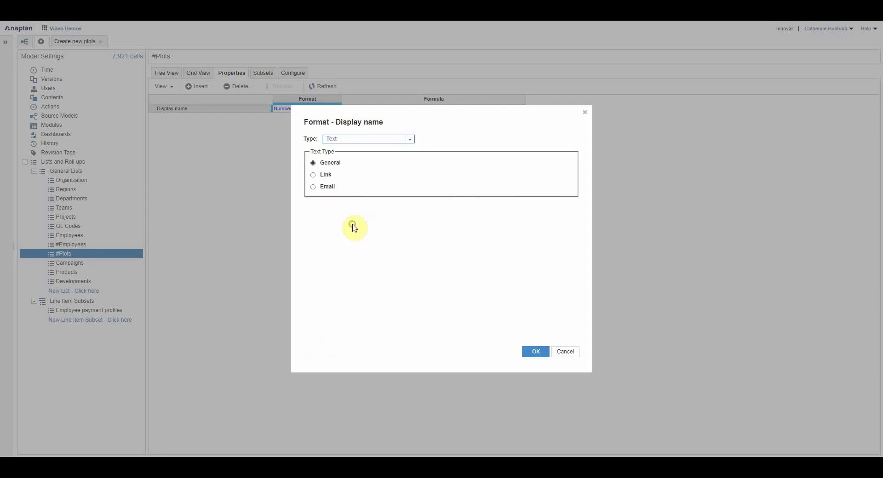
pyautogui.click(536, 353)
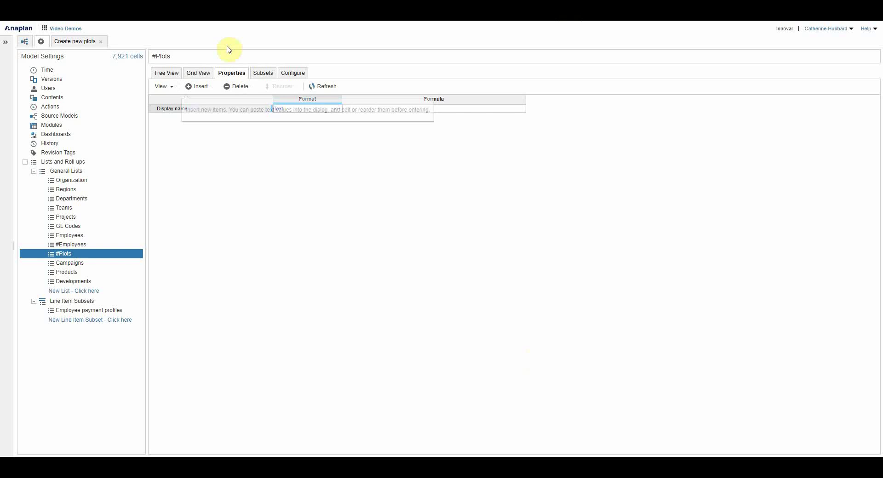
# Set Display name as the #Plots display name property in General Lists, then reopen #Plots.
pyautogui.click(68, 171)
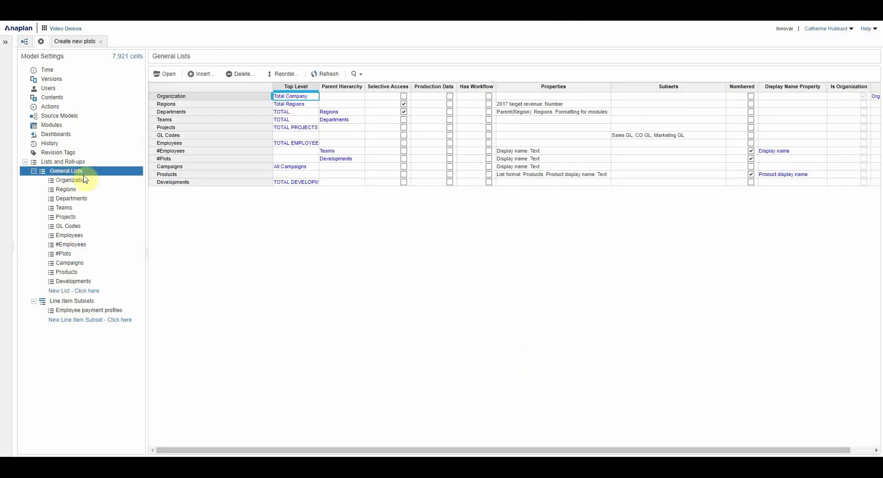
pyautogui.click(774, 159)
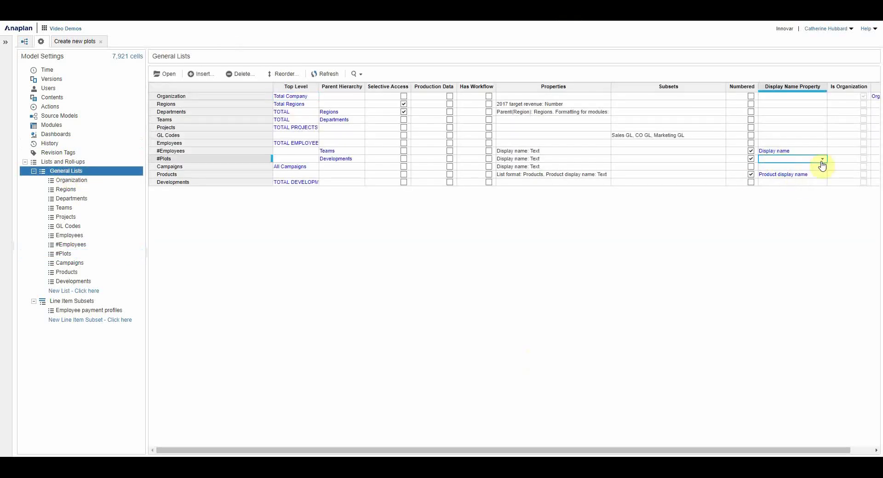
pyautogui.click(822, 160)
pyautogui.click(802, 168)
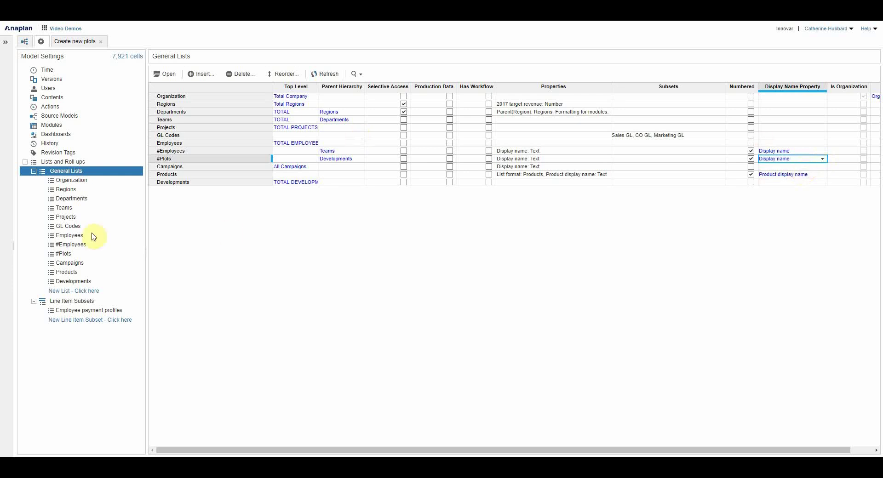
pyautogui.click(71, 258)
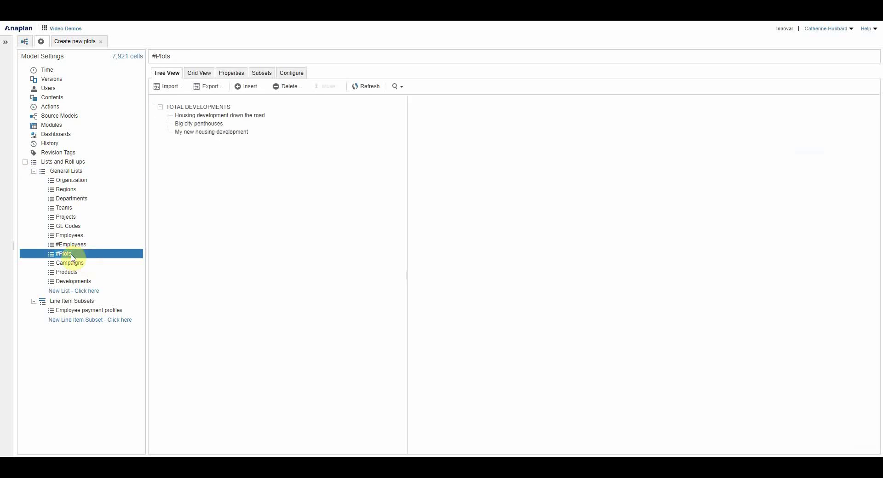
# Create a new Create action on the #Plots list with button text 'Add new plots'.
pyautogui.click(49, 109)
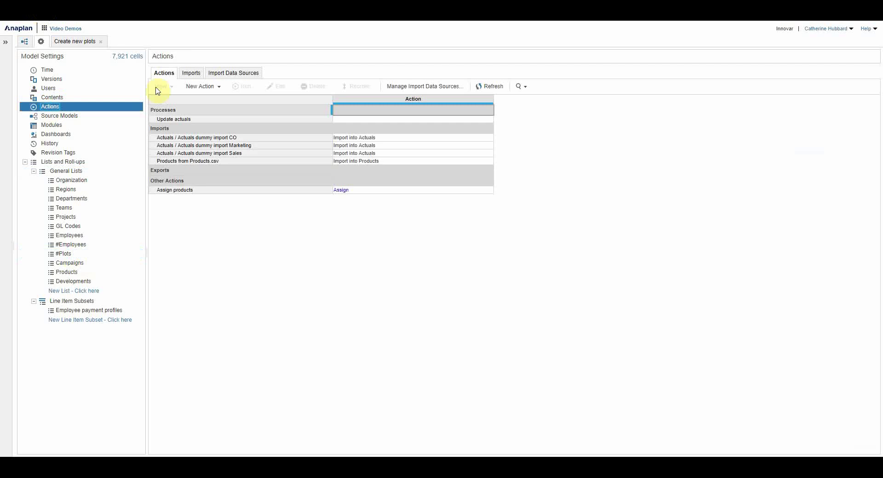
pyautogui.click(203, 88)
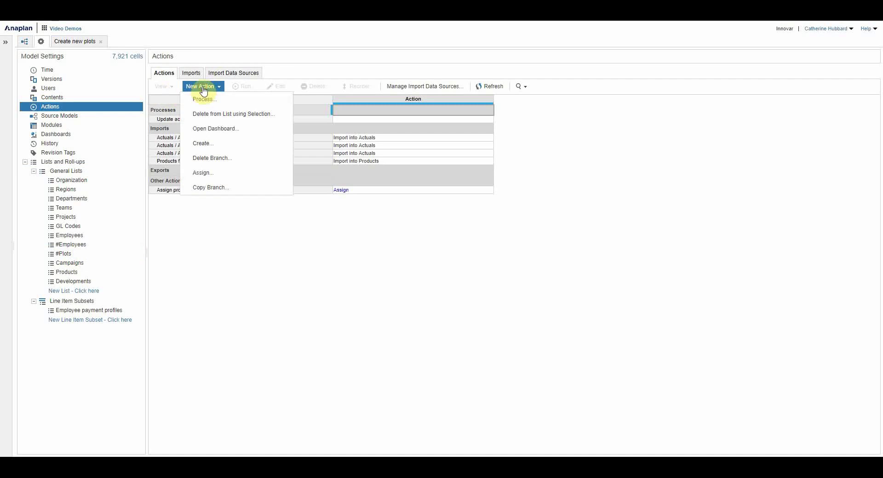
pyautogui.click(205, 145)
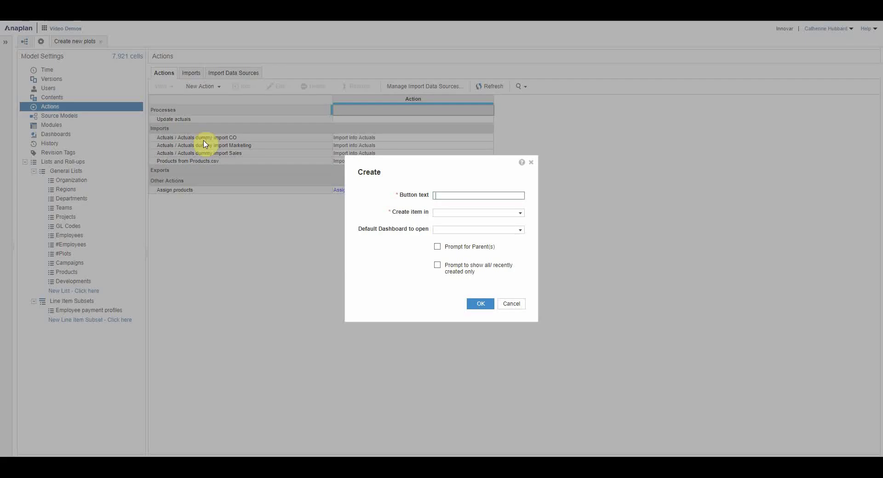
pyautogui.click(523, 216)
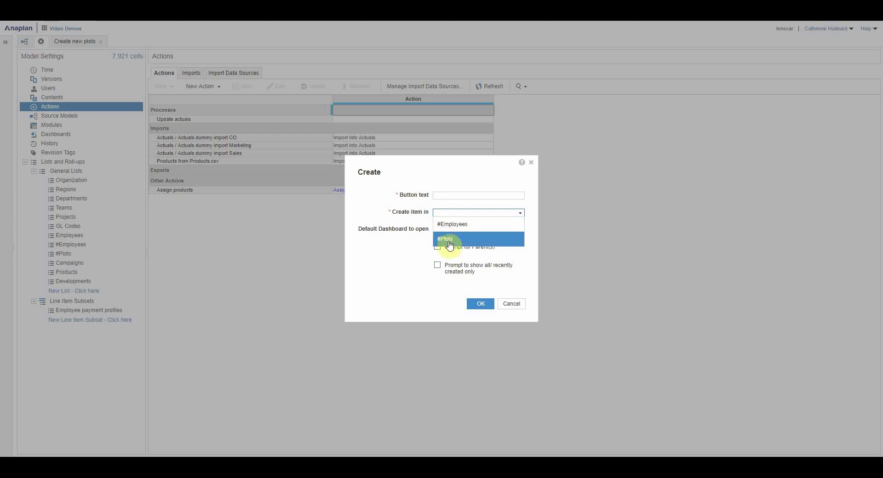
pyautogui.click(449, 239)
pyautogui.click(443, 195)
pyautogui.write('Add new plots')
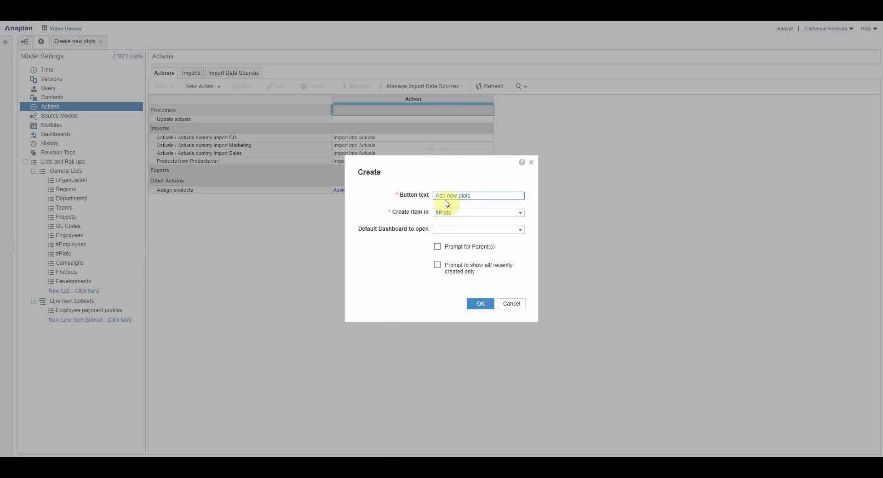
pyautogui.click(481, 305)
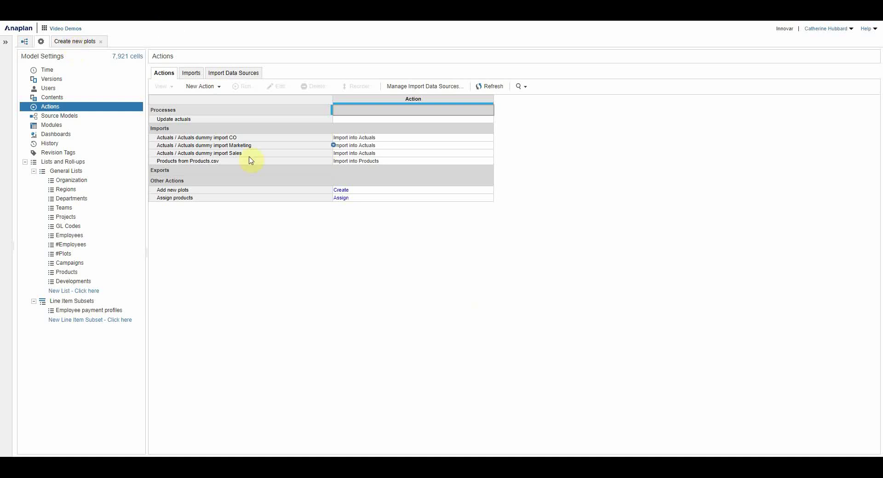
# Publish the Add new plots action to the Create new plots dashboard, then save and exit the designer.
pyautogui.click(177, 190)
pyautogui.click(161, 87)
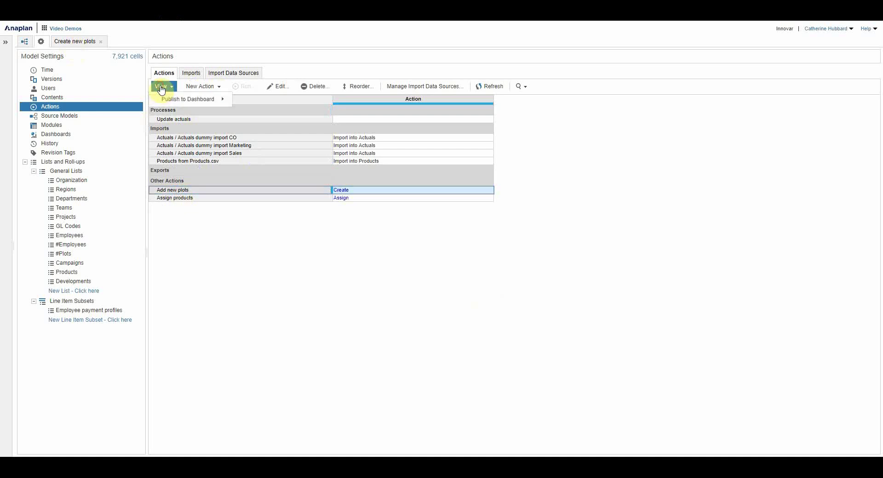
pyautogui.moveTo(172, 106)
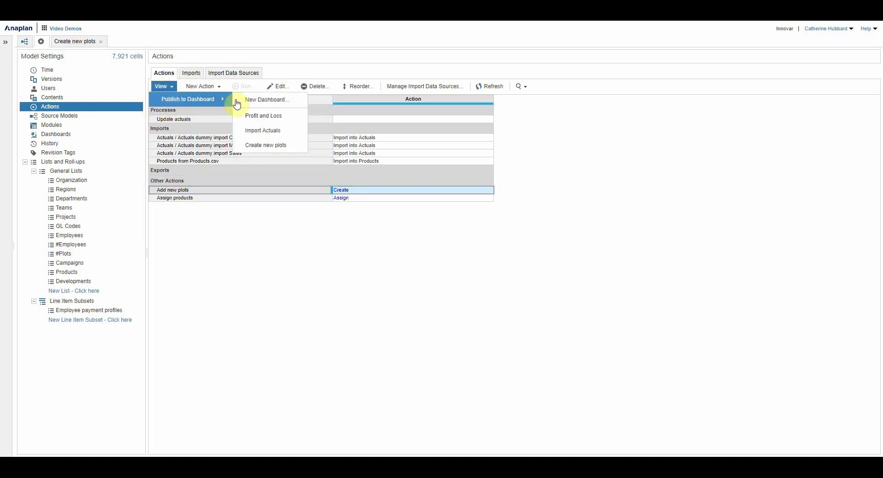
pyautogui.click(272, 147)
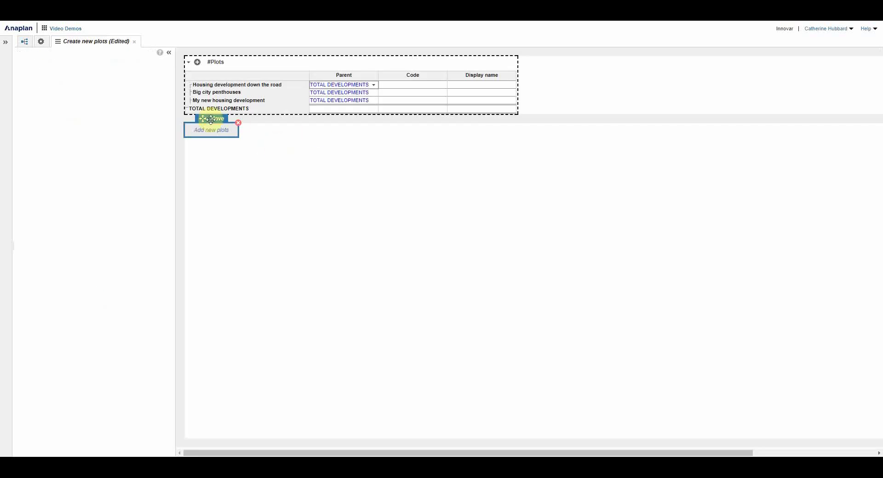
pyautogui.click(58, 42)
pyautogui.click(123, 150)
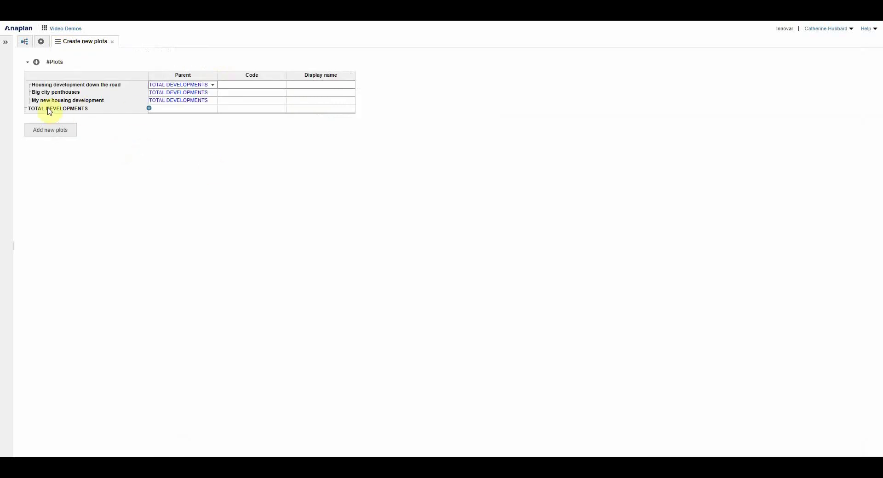
# Add plots #6 through #12 under Housing development down the road.
pyautogui.click(49, 85)
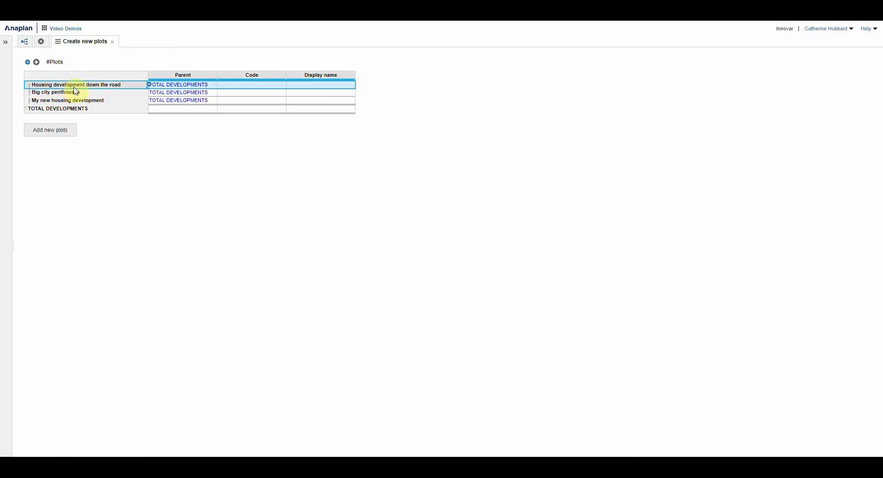
pyautogui.click(57, 131)
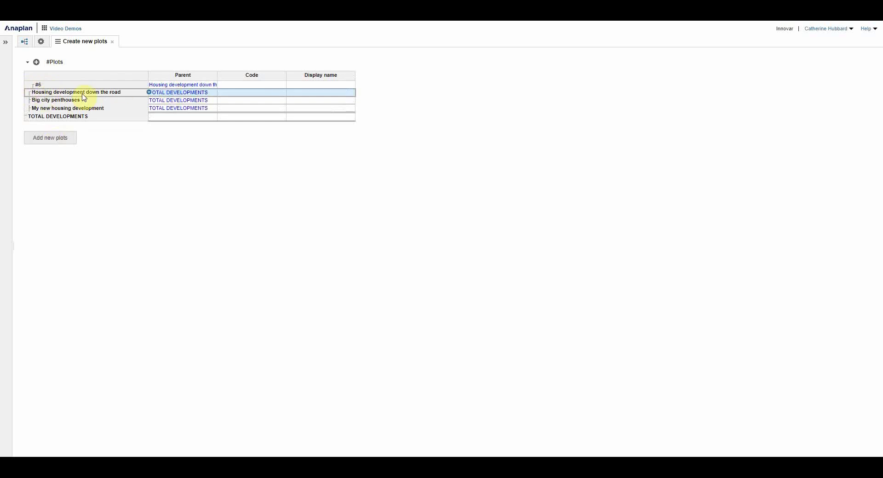
pyautogui.click(48, 139)
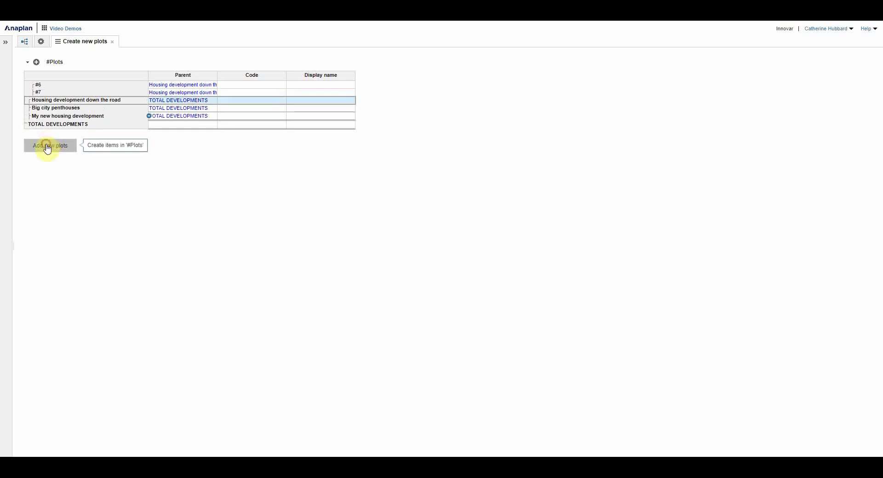
pyautogui.click(47, 148)
pyautogui.click(45, 160)
pyautogui.click(44, 165)
pyautogui.click(42, 173)
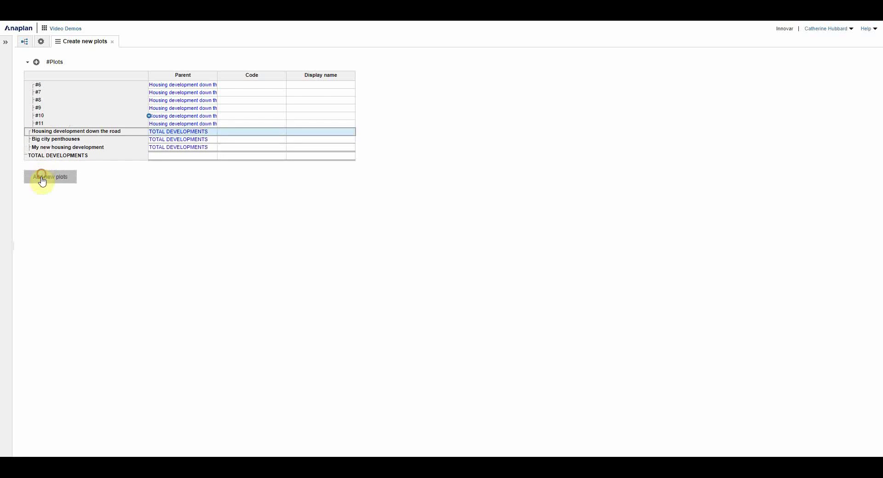
pyautogui.click(42, 180)
# Add plots #13 through #16 under Big city penthouses.
pyautogui.click(43, 148)
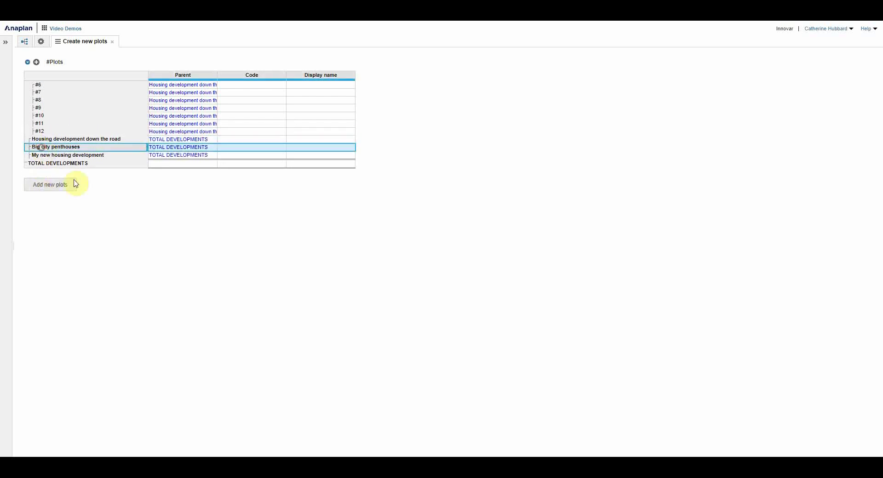
pyautogui.click(46, 185)
pyautogui.click(46, 189)
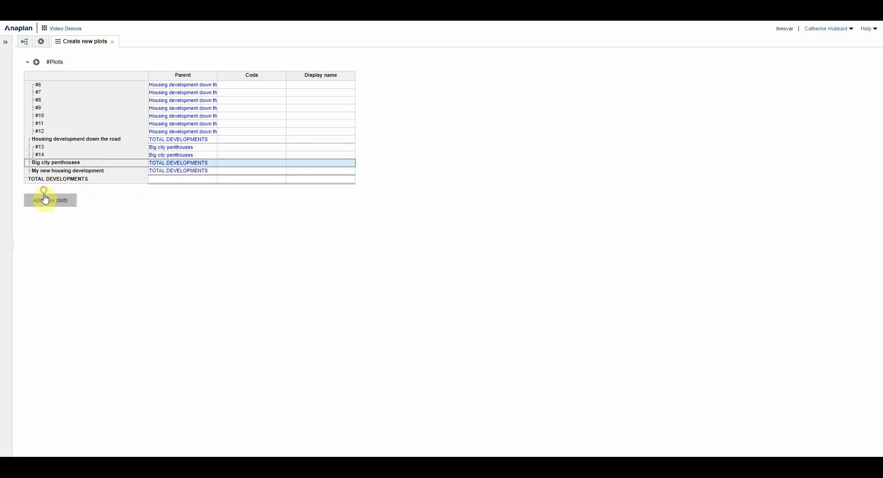
pyautogui.click(43, 201)
pyautogui.click(42, 210)
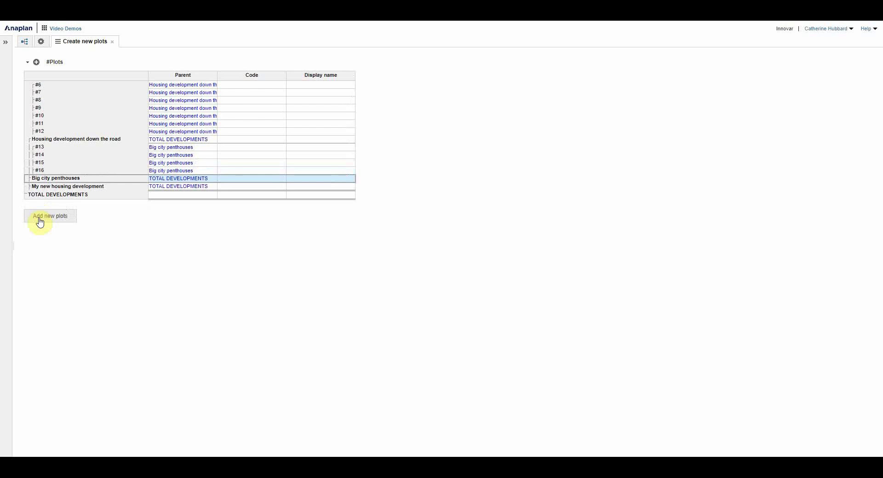
# Name plots #6 and #7 'Plot 1' and 'Plot 2', then paste that pair down rows #8–#12.
pyautogui.click(307, 87)
pyautogui.write('Plot 1')
pyautogui.press('Return')
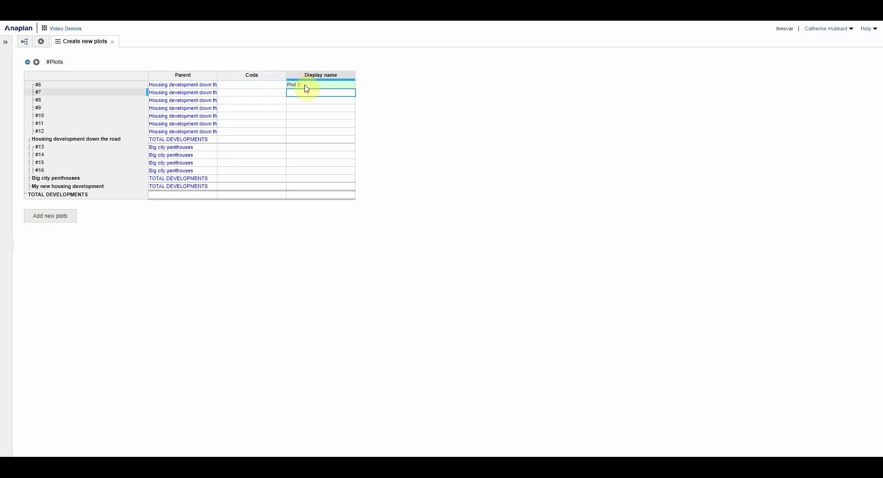
pyautogui.write('Plot 2')
pyautogui.press('Return')
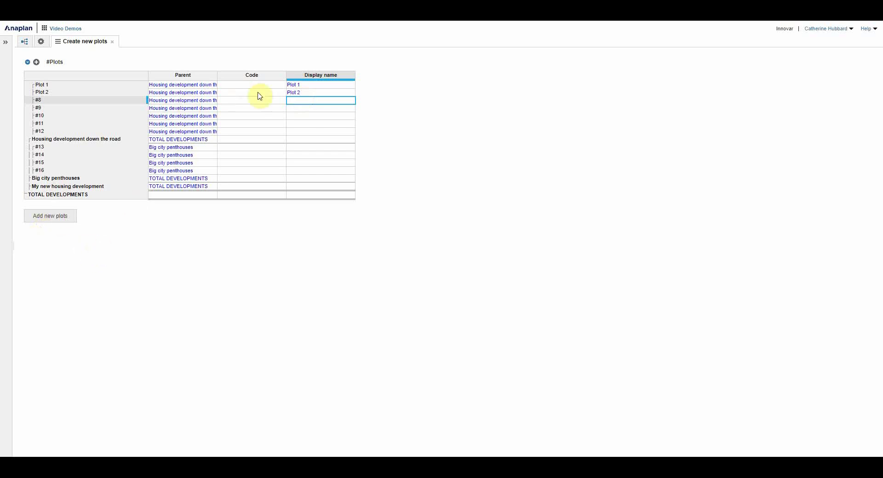
pyautogui.click(293, 84)
pyautogui.moveTo(298, 94); pyautogui.dragTo(302, 132)
pyautogui.write('Plot 1 Plot 2 Plot 1 Plot 2 Plot 1')
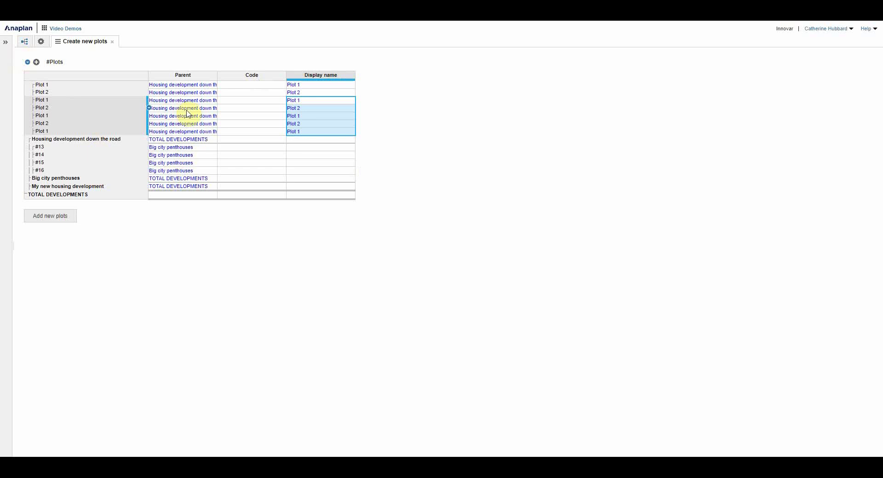
# Insert 75 new items into #Plots after Plot 1.
pyautogui.click(36, 62)
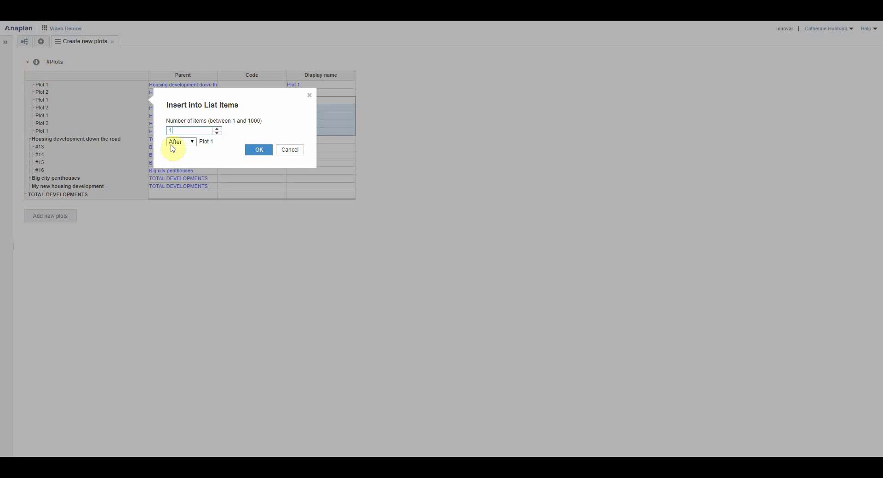
pyautogui.press('BackSpace')
pyautogui.write('75')
pyautogui.click(259, 154)
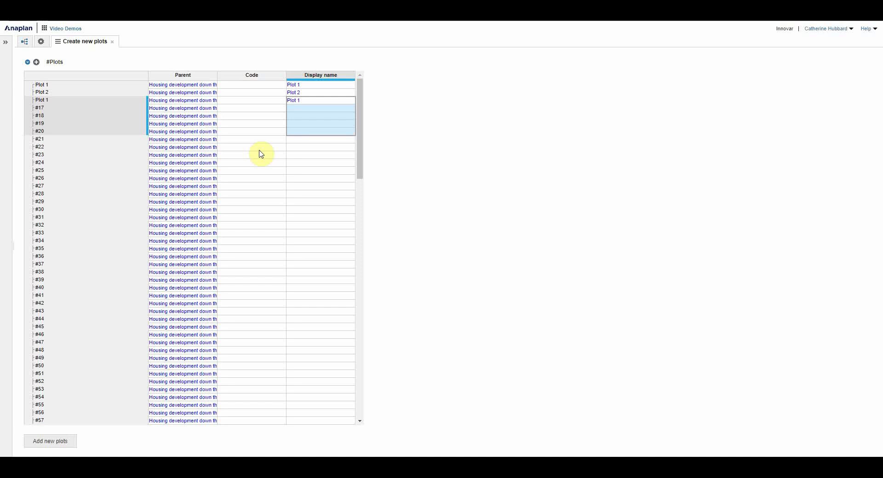
pyautogui.moveTo(361, 100); pyautogui.dragTo(380, 97)
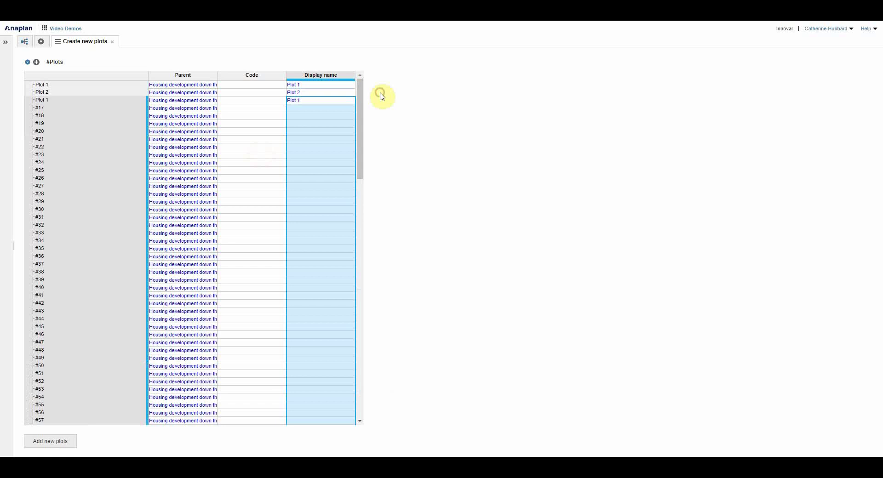